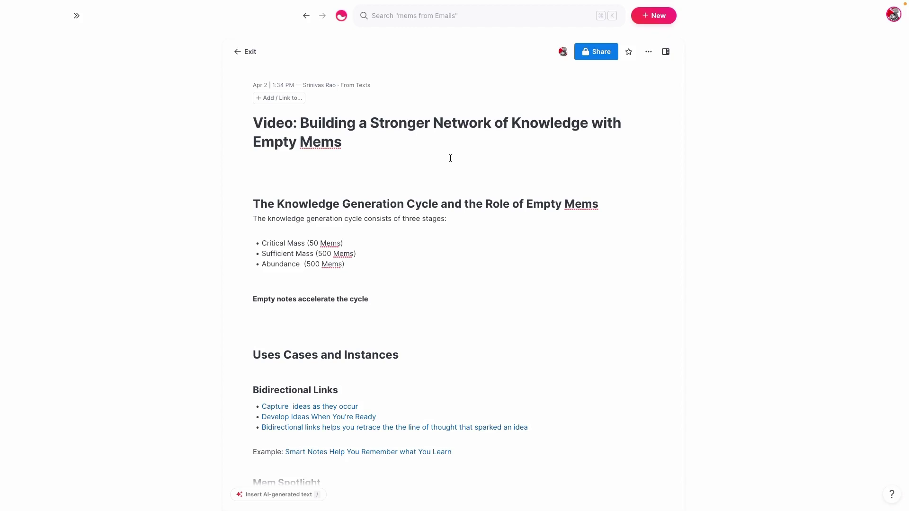
Change the Abundance bullet's count from 500 to 5000 Mems.
click(320, 264)
text(0)
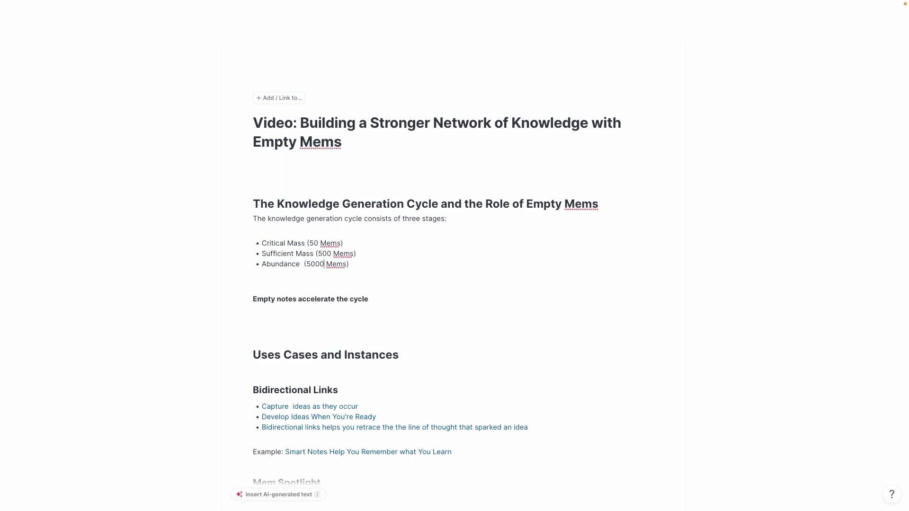
Scroll the Video mem down to the Uses Cases and Instances section with the Smart Notes example.
scroll(399, 184, down, 4)
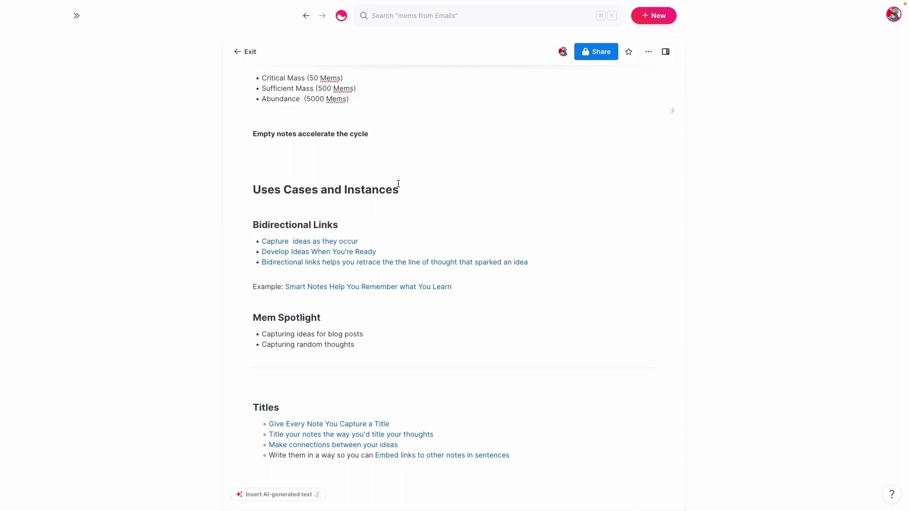
Open the linked Smart Notes Help You Remember what You Learn mem, make its title line H1, and swap panes.
click(392, 288)
triple_click(539, 118)
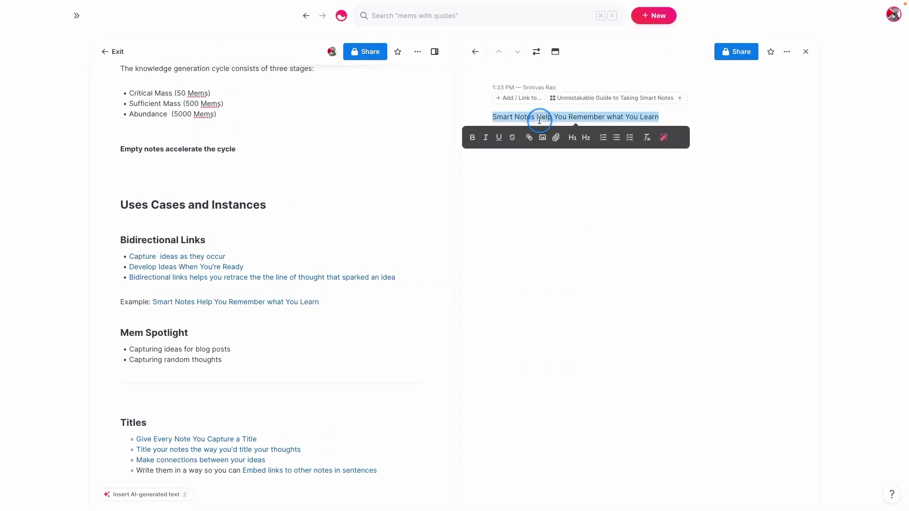
click(538, 116)
double_click(537, 116)
click(537, 115)
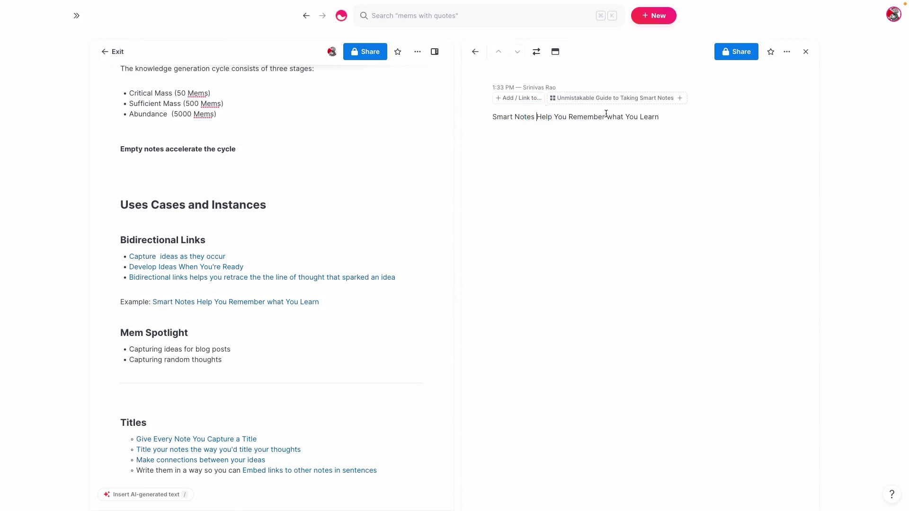
drag(664, 115, 494, 111)
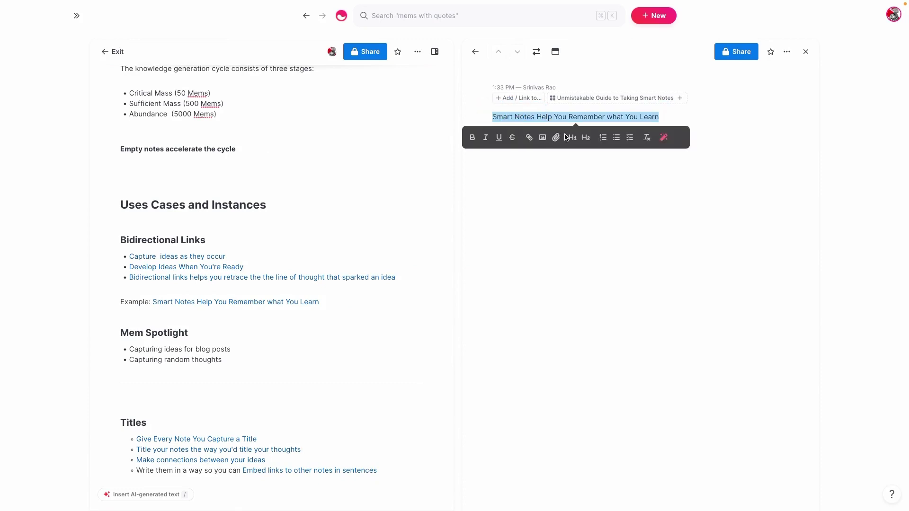
click(573, 136)
click(536, 52)
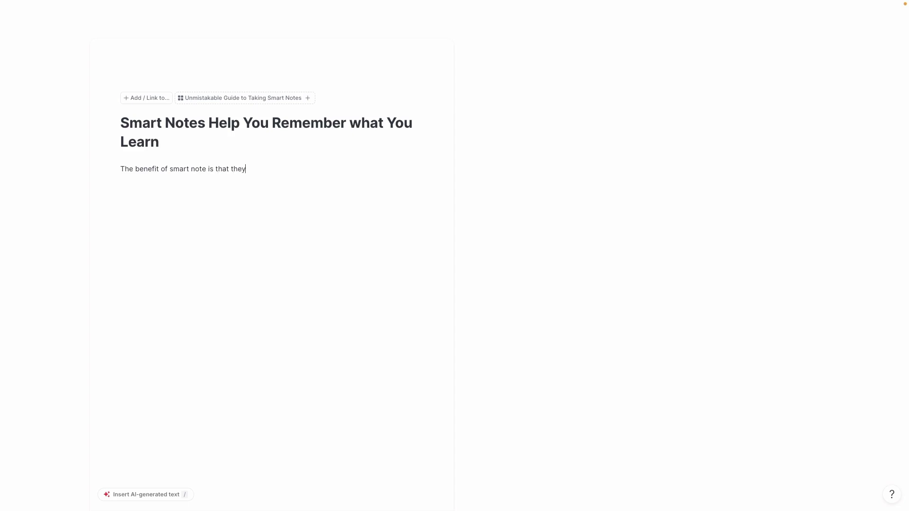
Continue the sentence '…they force you to' with a Rehearse, Elaborate, and Consolidate link, opening it alongside.
text(rce you to @rehe)
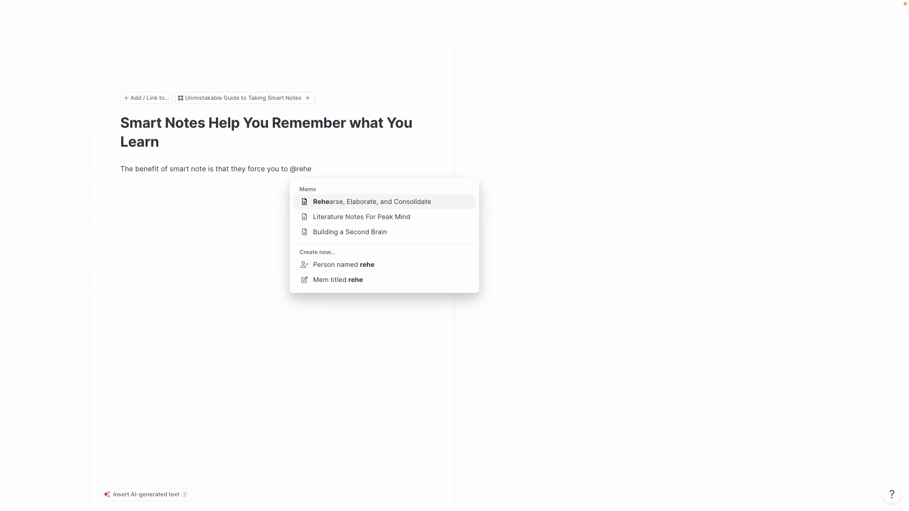
key(Return)
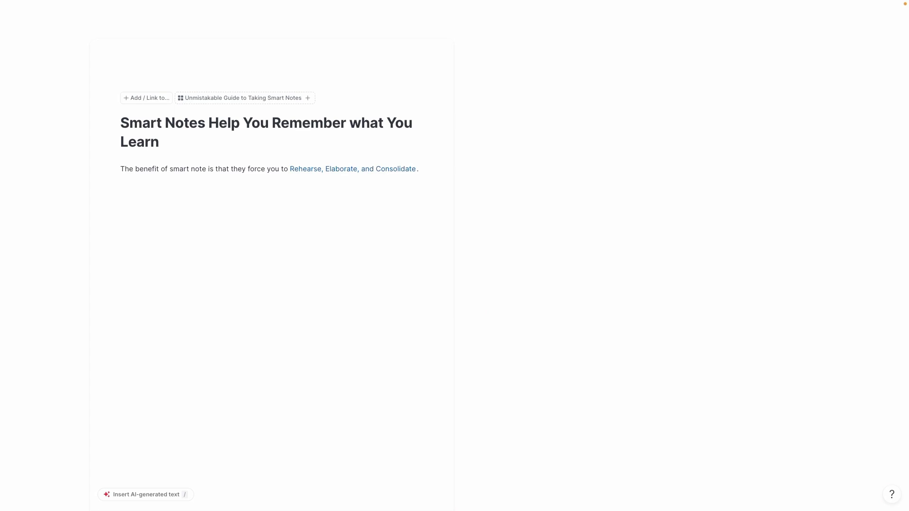
click(387, 166)
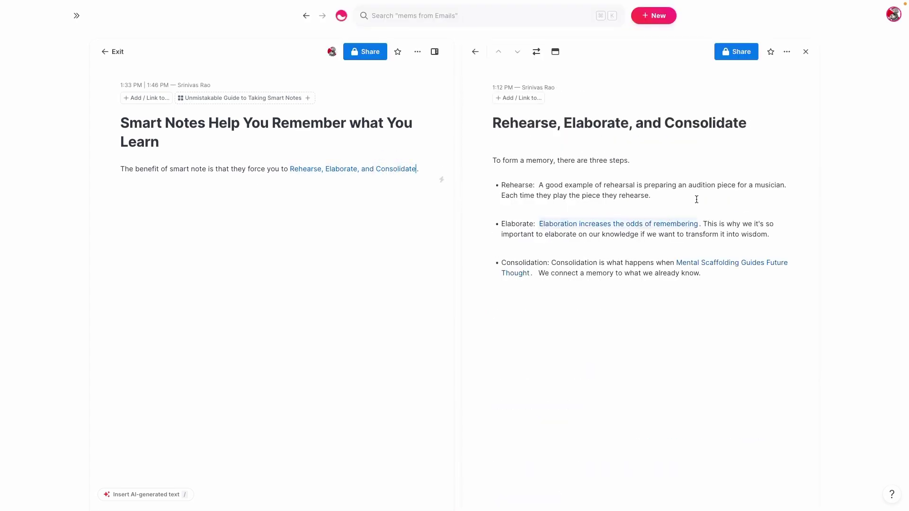
click(303, 212)
Add 'When you write things in your own words. Smart notes forces you' plus an Ask Questions that Encourage Elaboration link.
text(When y)
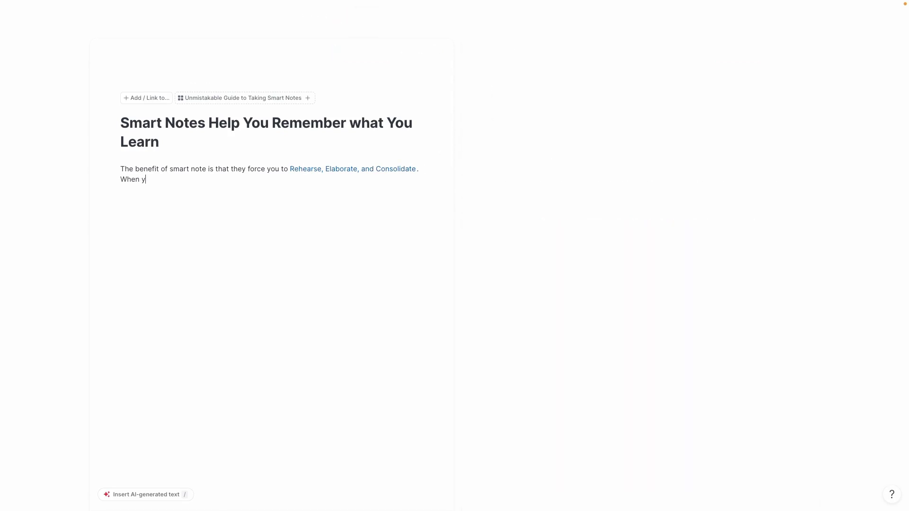
text(ou write things in your own words.  Smar)
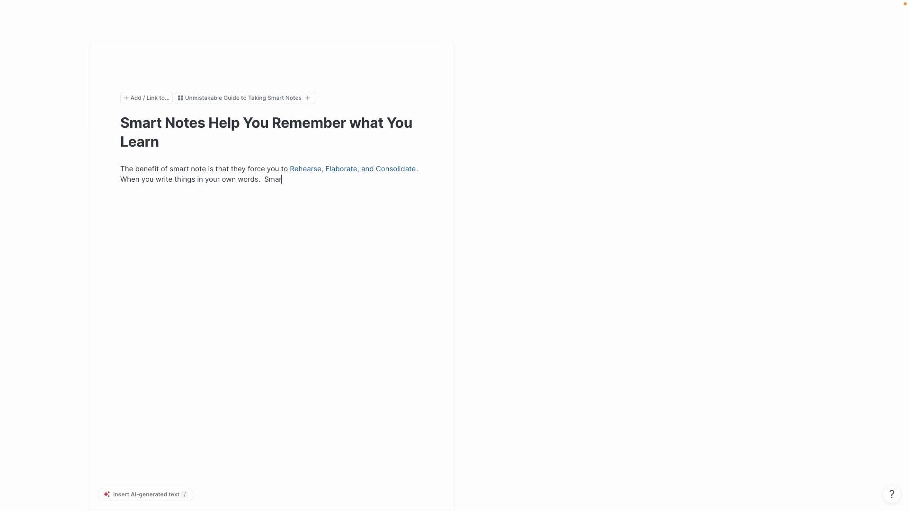
text(s forces you @ask question)
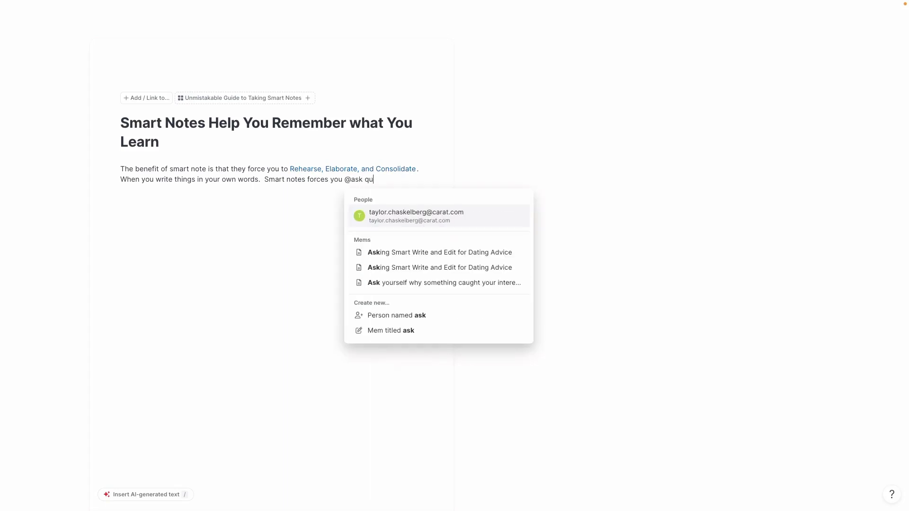
key(Return)
text(.  And as you make @connect)
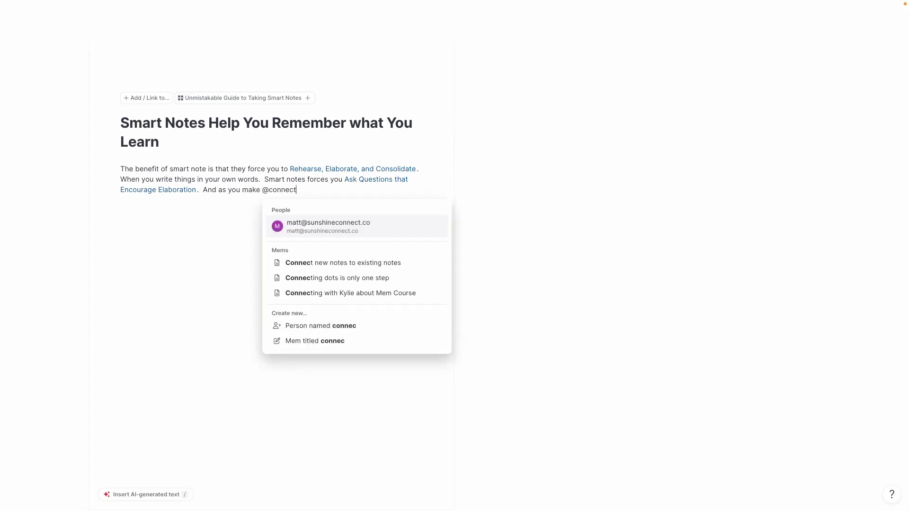
Add 'And as you make' with a Make connections mem link, ending 'you consolidate all the information.'.
text(ions)
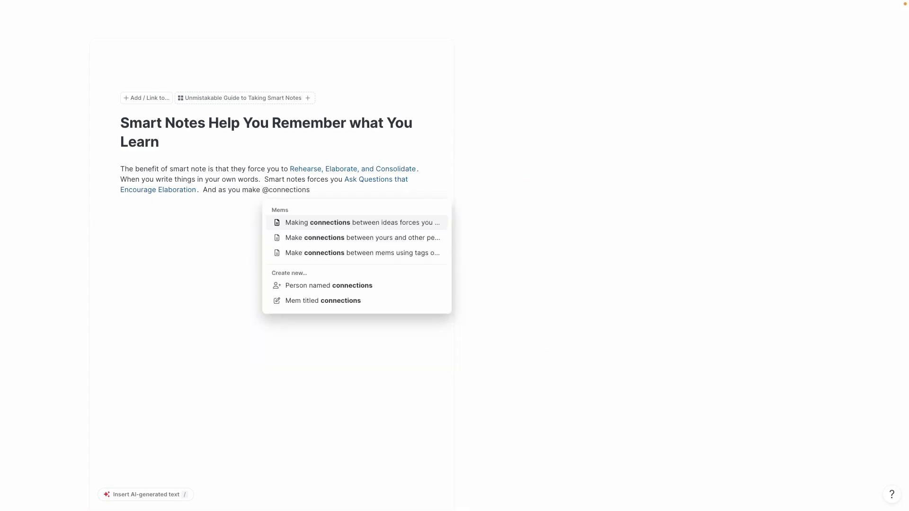
key(Down)
key(Return)
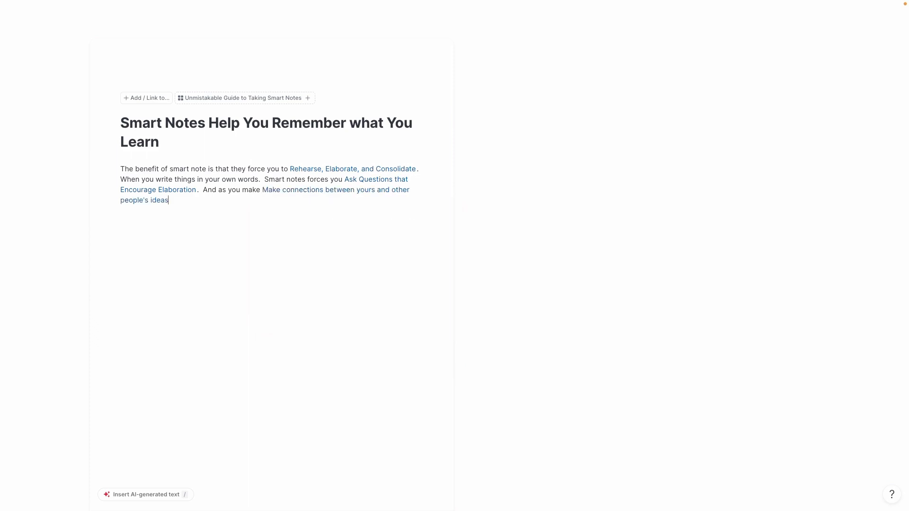
text(, what ends up is that you consolida)
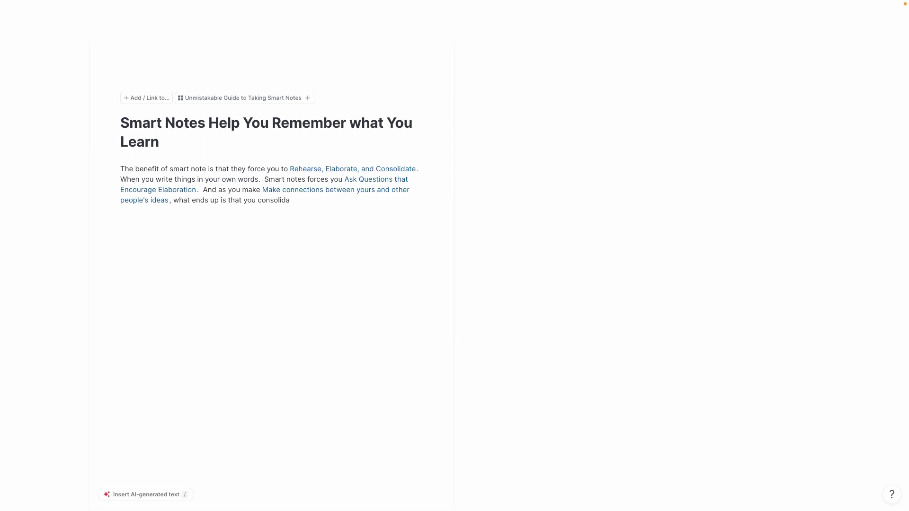
text(te all the information. oin)
key(BackSpace)
key(BackSpace)
key(BackSpace)
key(Return)
key(Return)
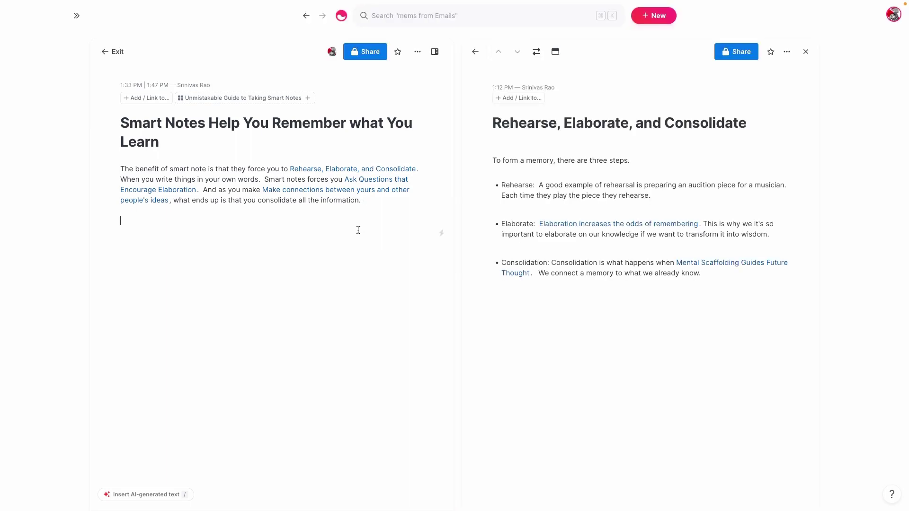
Open the Make connections between yours and other people's ideas mem and make its only line an H1 title.
click(353, 192)
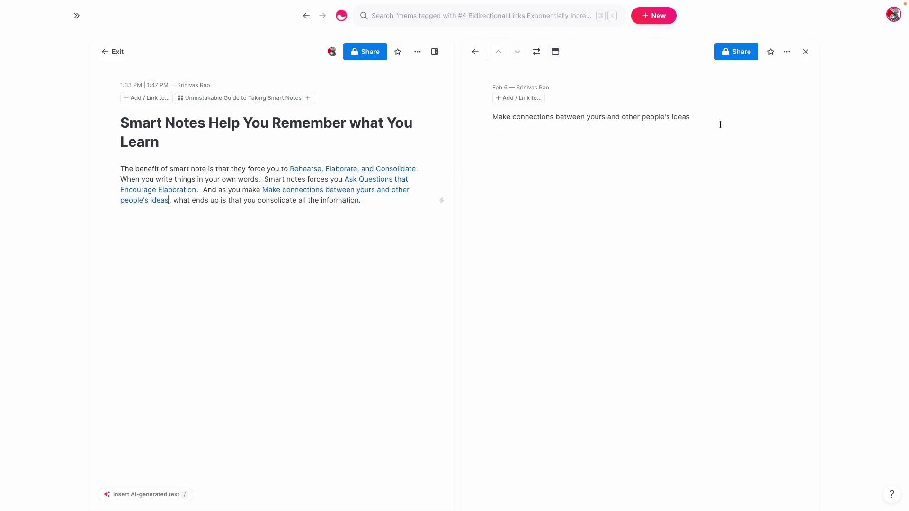
triple_click(655, 118)
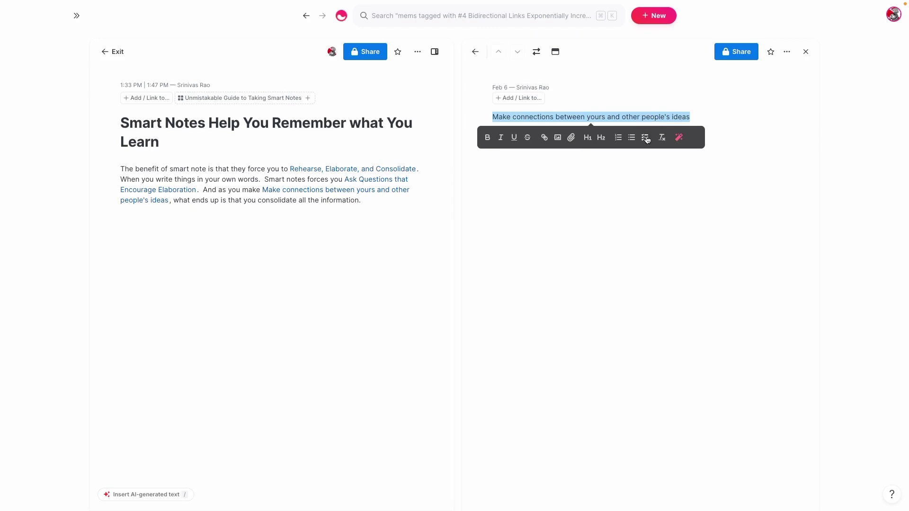
click(588, 137)
click(178, 251)
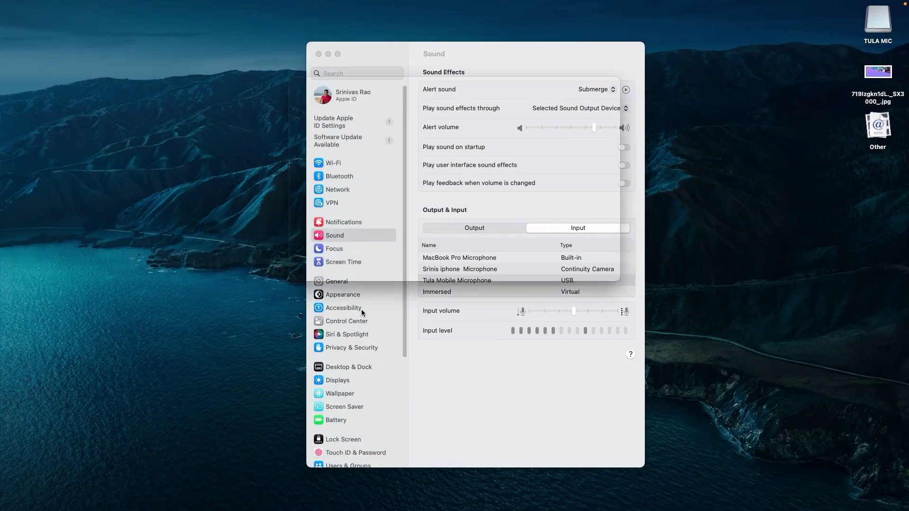
mouse_move(598, 506)
click(470, 476)
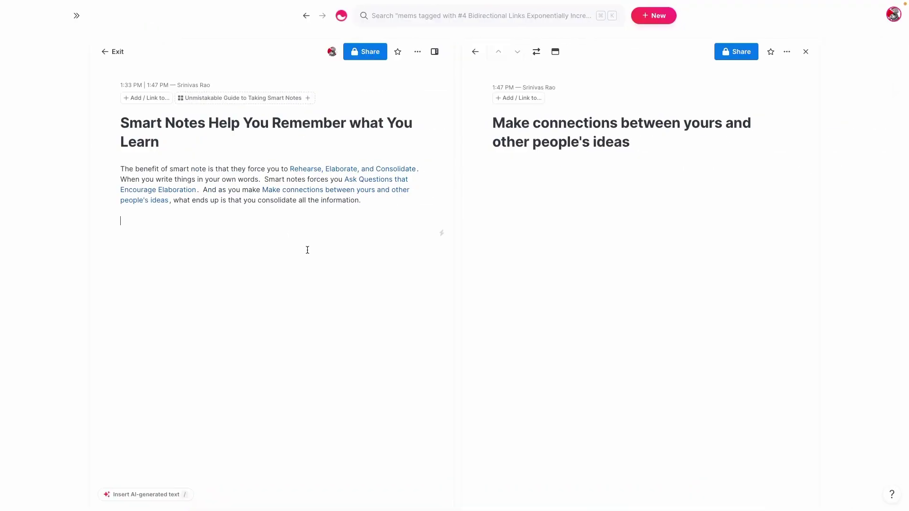
Search for the Video: Building a Stronger Network of Knowledge with Empty Mems mem, open it, and scroll down.
click(266, 233)
click(306, 16)
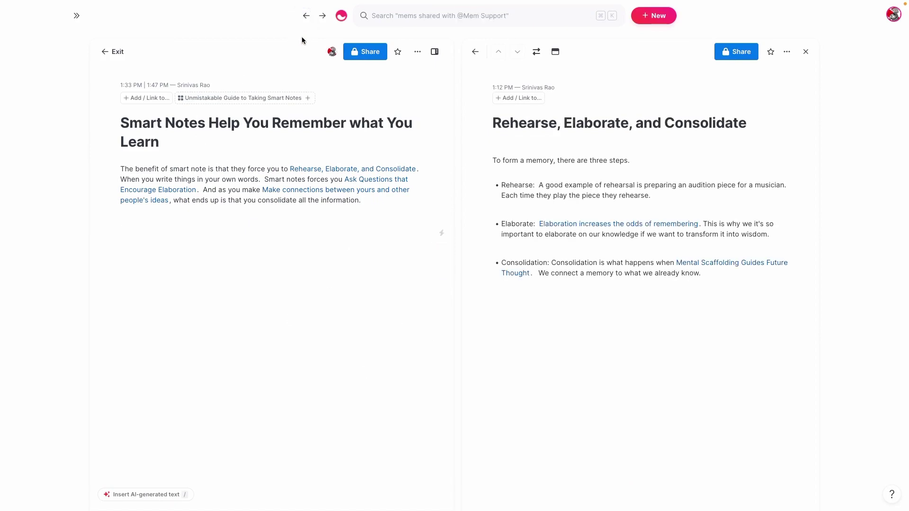
click(441, 19)
click(365, 49)
scroll(327, 343, down, 2)
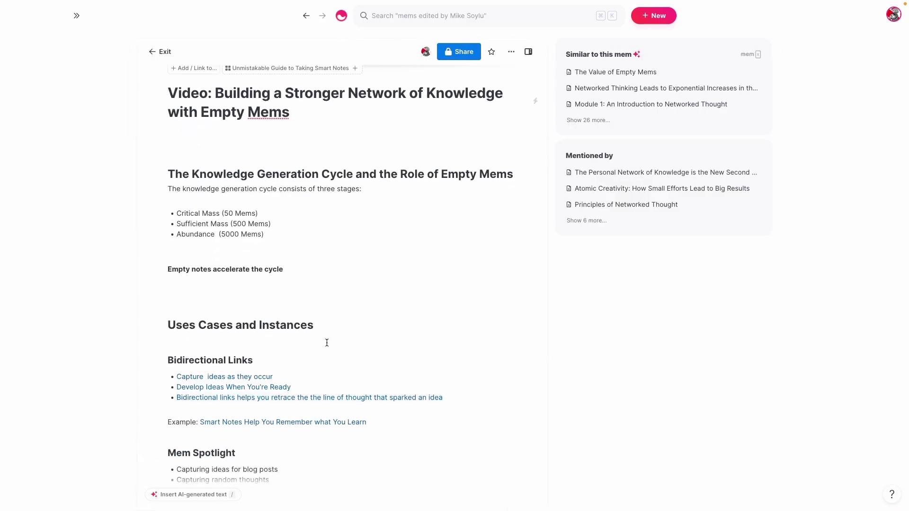
scroll(327, 343, down, 5)
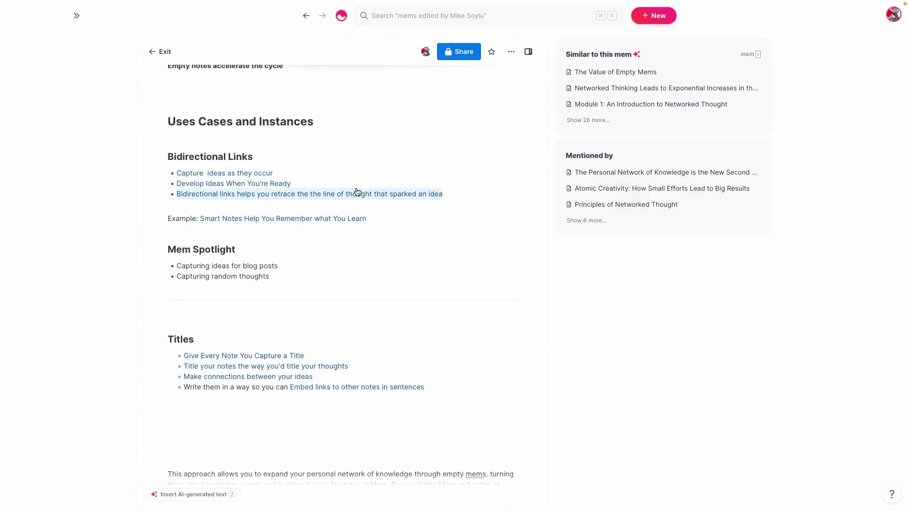
Open the empty Bidirectional links mem, then swap panes so the Video outline sits on the left.
click(357, 191)
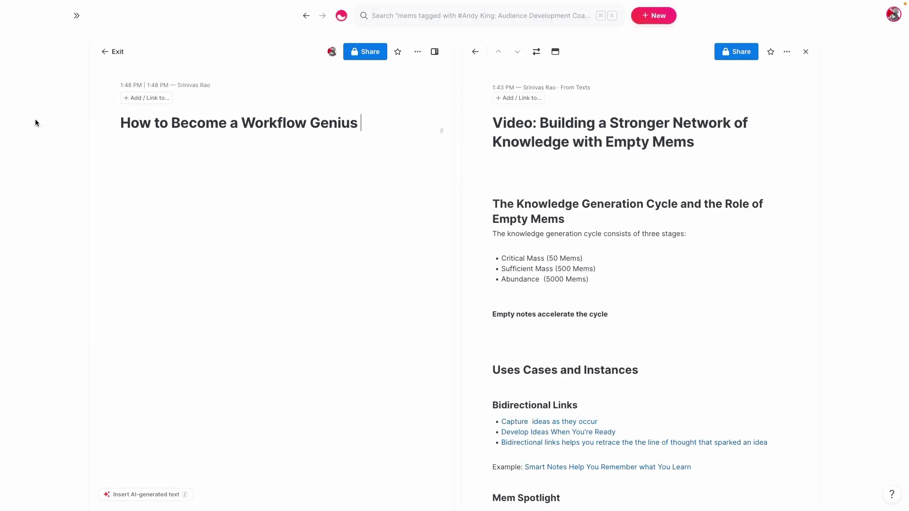
click(368, 185)
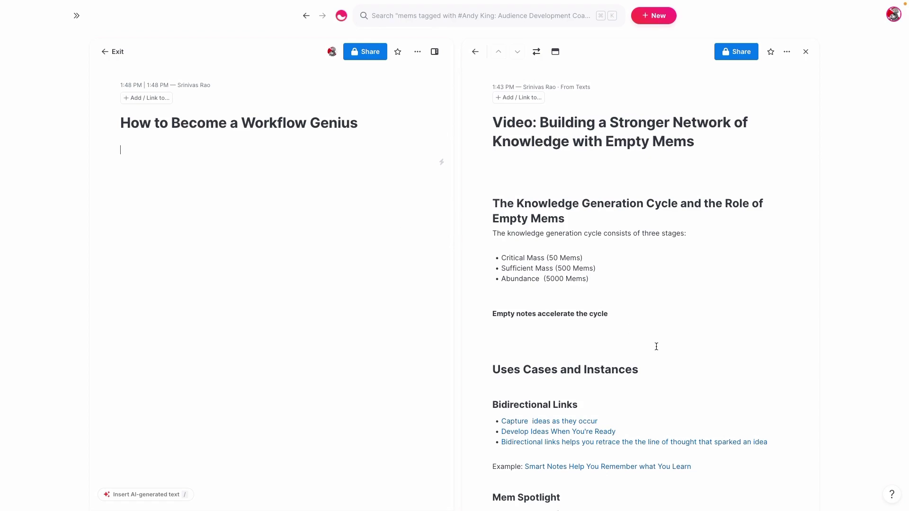
click(537, 52)
scroll(268, 302, down, 7)
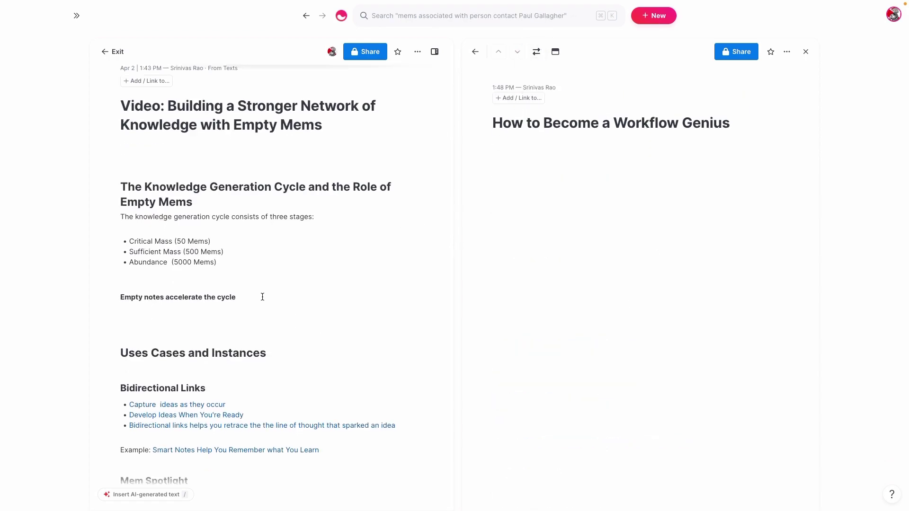
scroll(295, 222, up, 1)
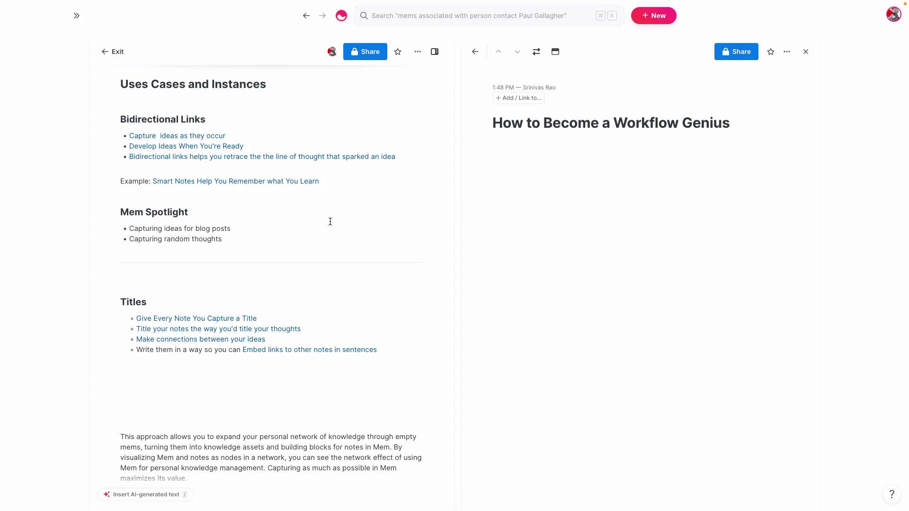
scroll(330, 221, up, 4)
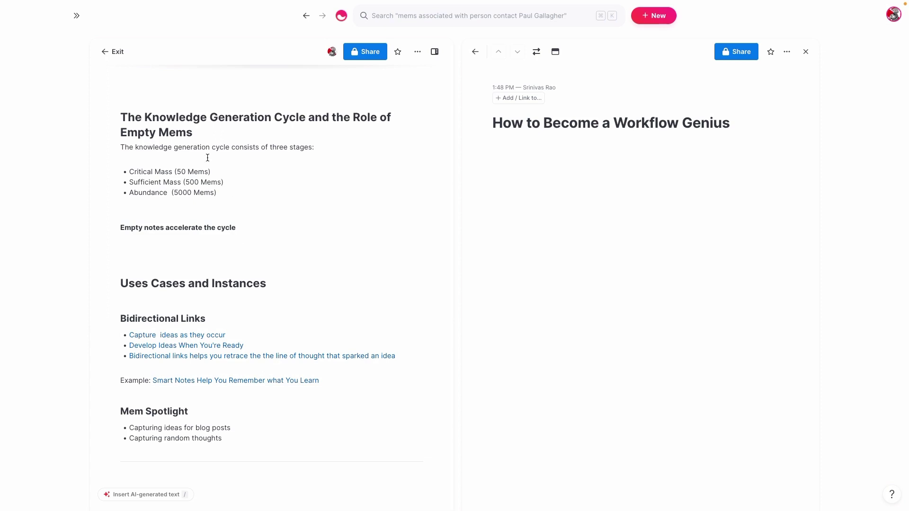
scroll(242, 166, down, 1)
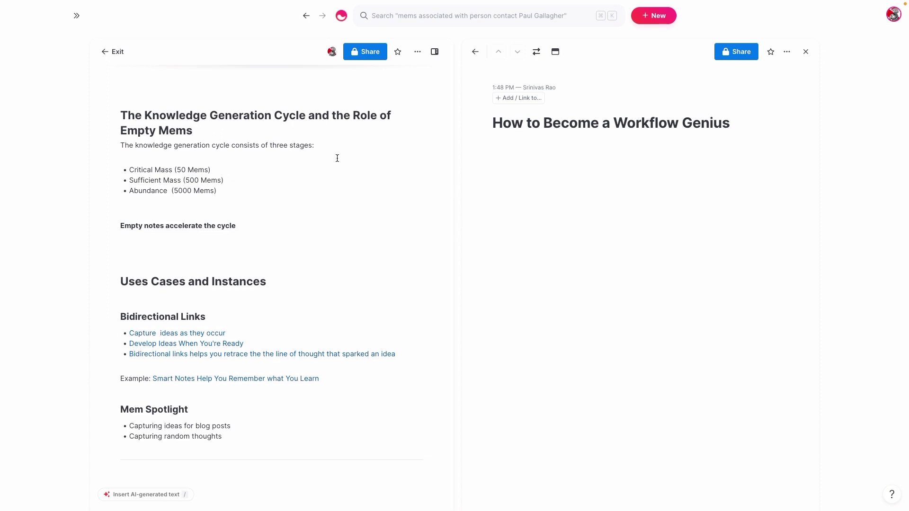
scroll(256, 185, down, 2)
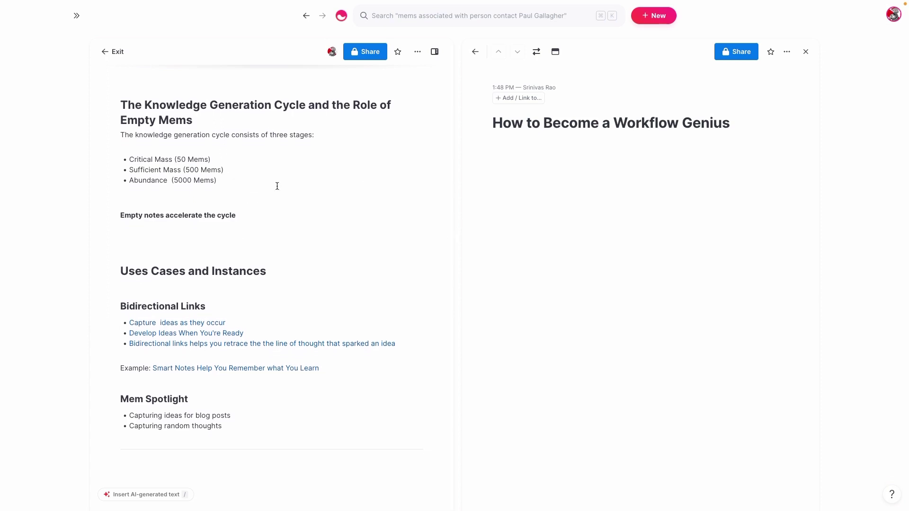
scroll(251, 272, down, 3)
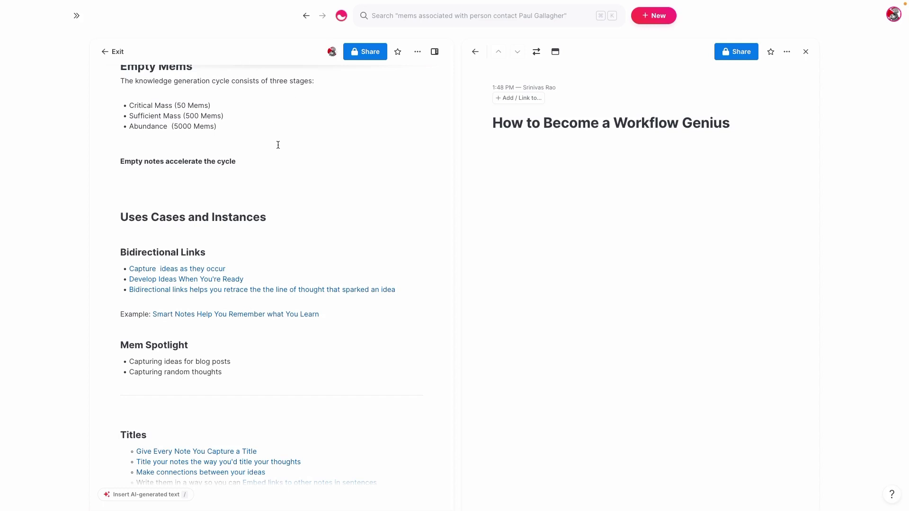
scroll(323, 194, down, 1)
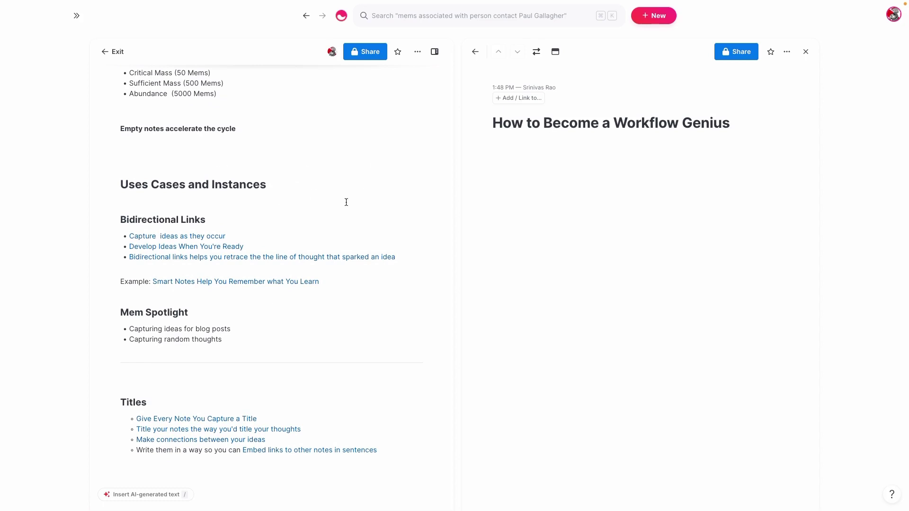
scroll(353, 162, down, 1)
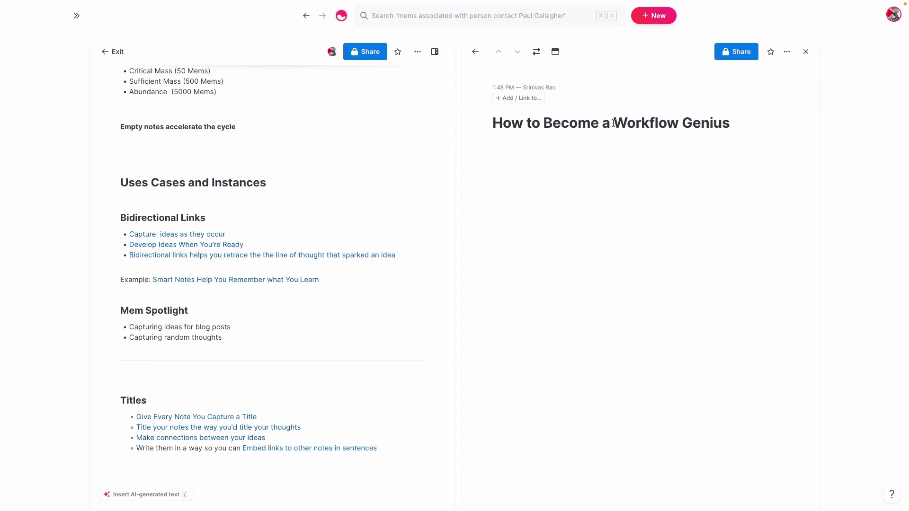
Reach Make connections through the Smart Notes link, show it alone, and review its Mentioned by backlinks.
click(197, 280)
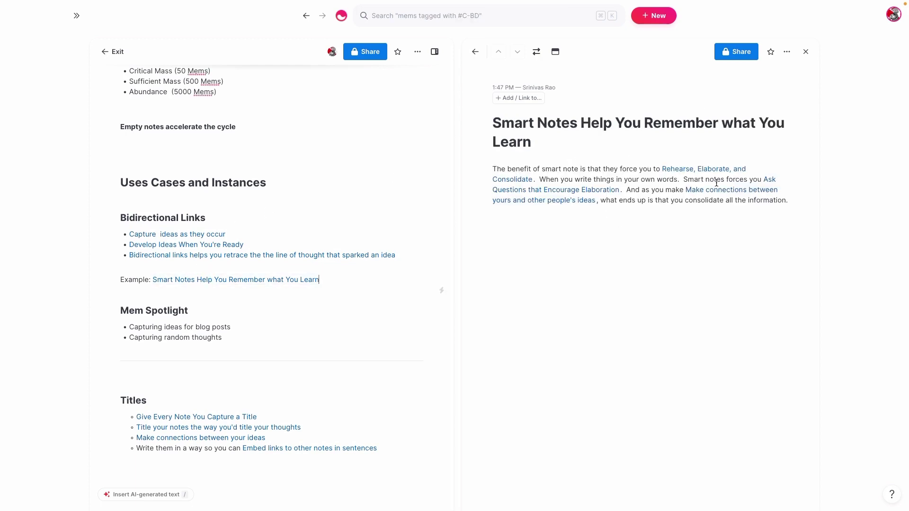
click(717, 190)
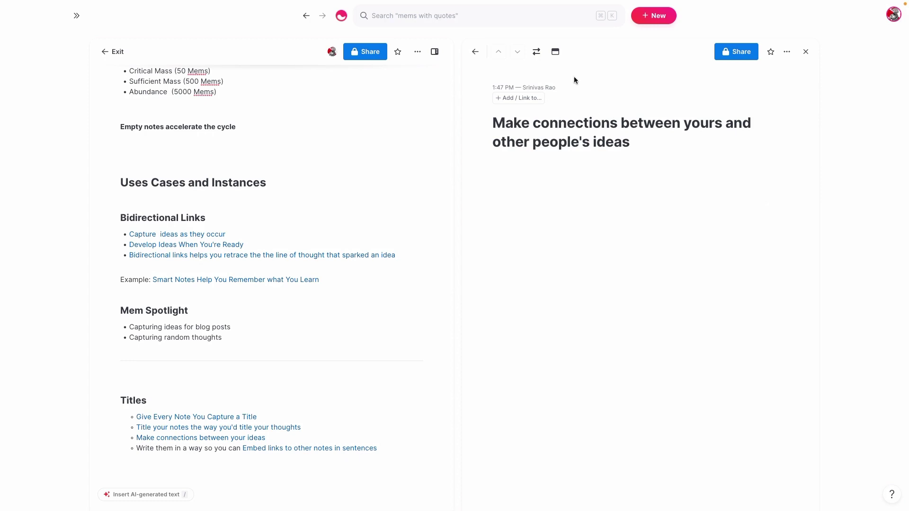
click(537, 52)
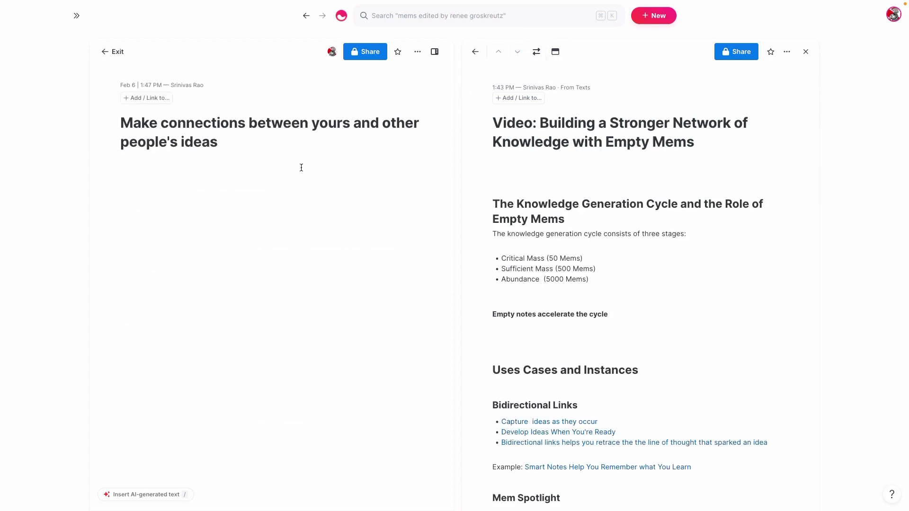
click(805, 52)
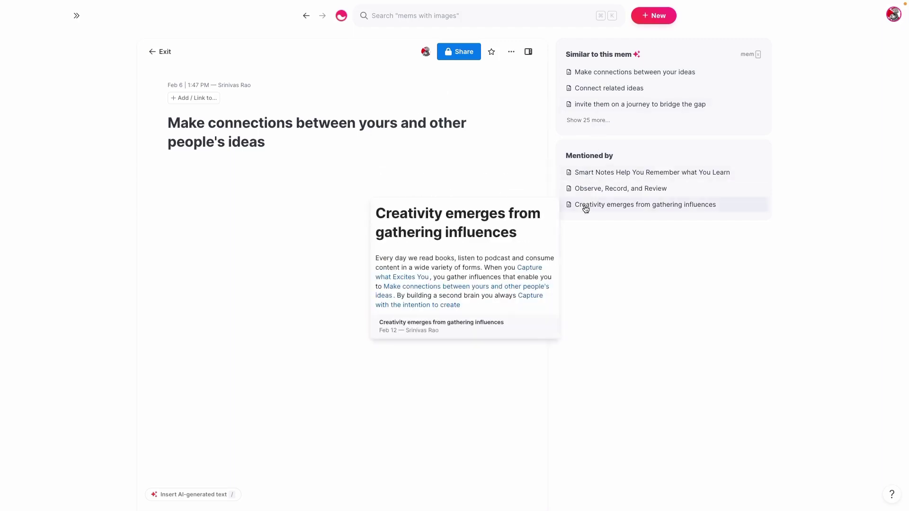
mouse_move(588, 182)
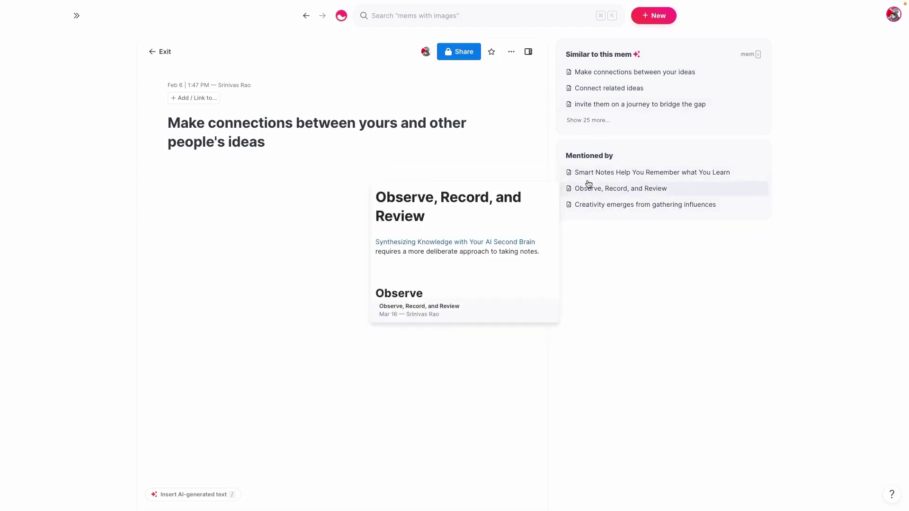
mouse_move(572, 196)
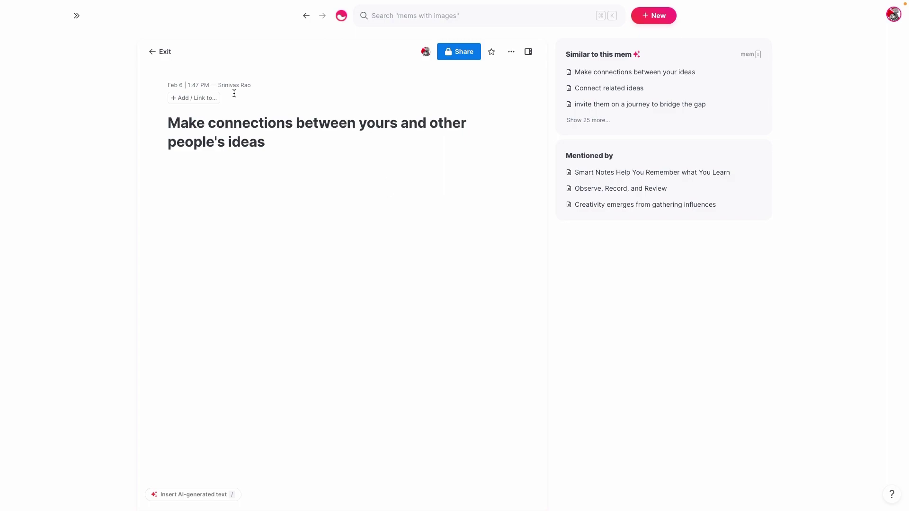
Open the Video mem from recent mems and scroll through it to the empty line below the Titles list.
click(367, 25)
click(369, 48)
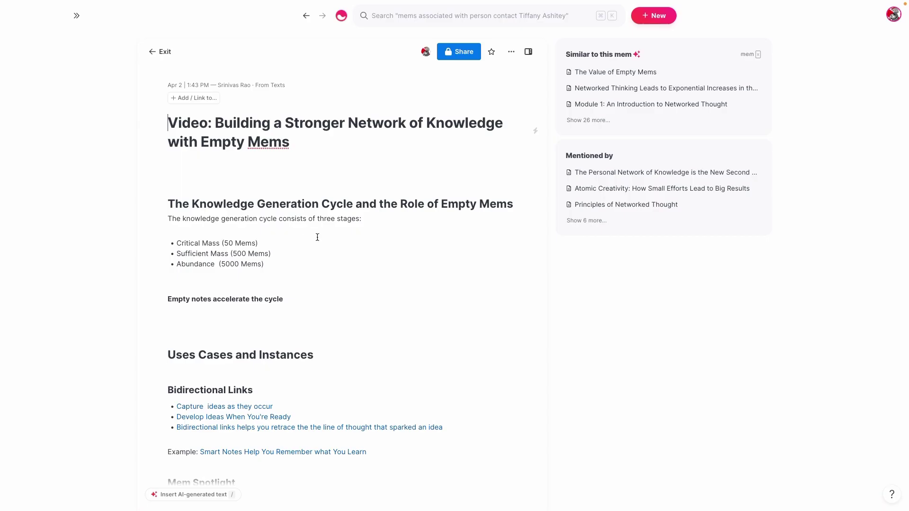
scroll(296, 270, down, 1)
scroll(296, 271, down, 4)
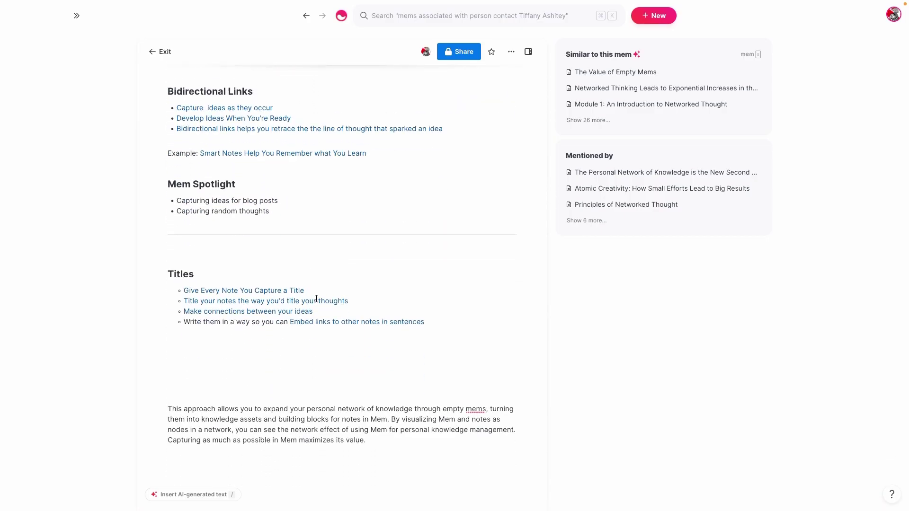
scroll(324, 292, up, 5)
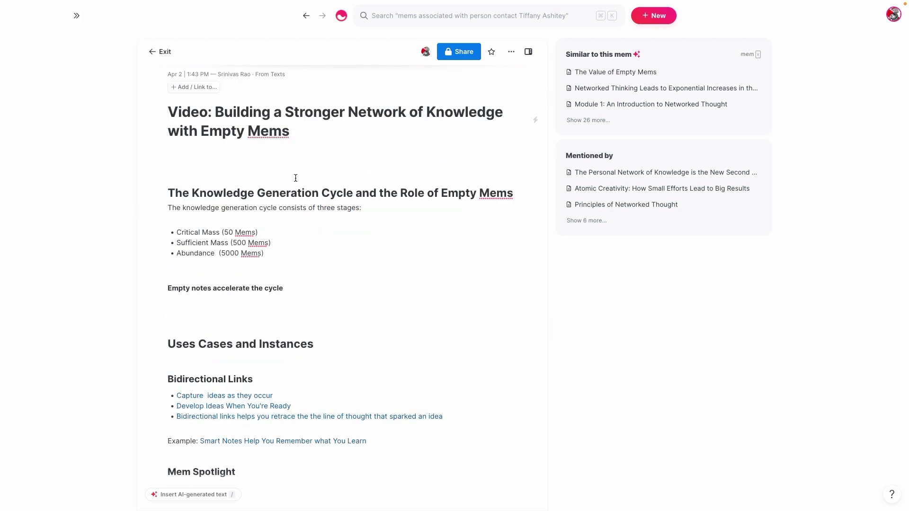
scroll(261, 220, down, 2)
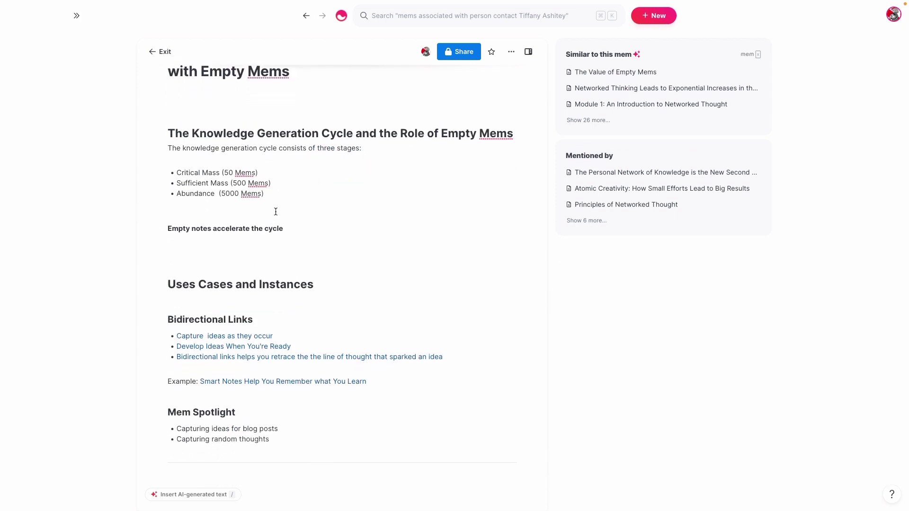
scroll(276, 213, down, 3)
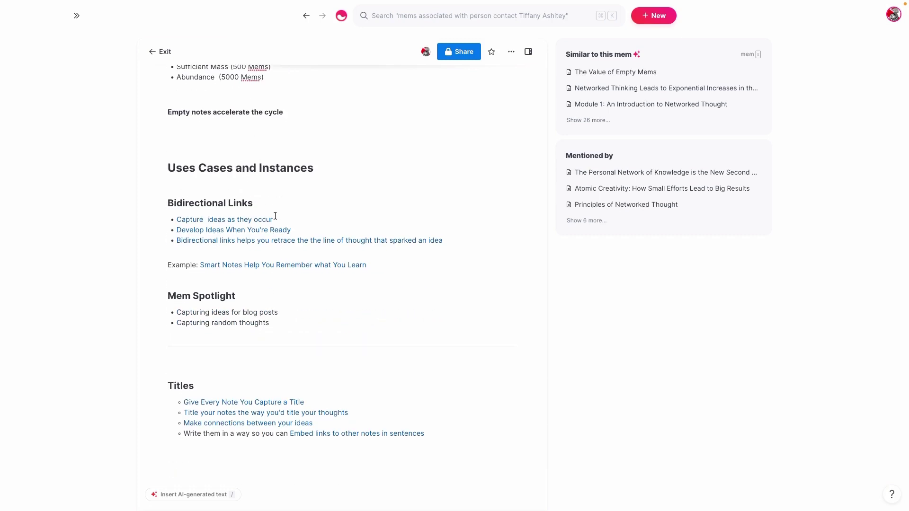
scroll(276, 216, up, 2)
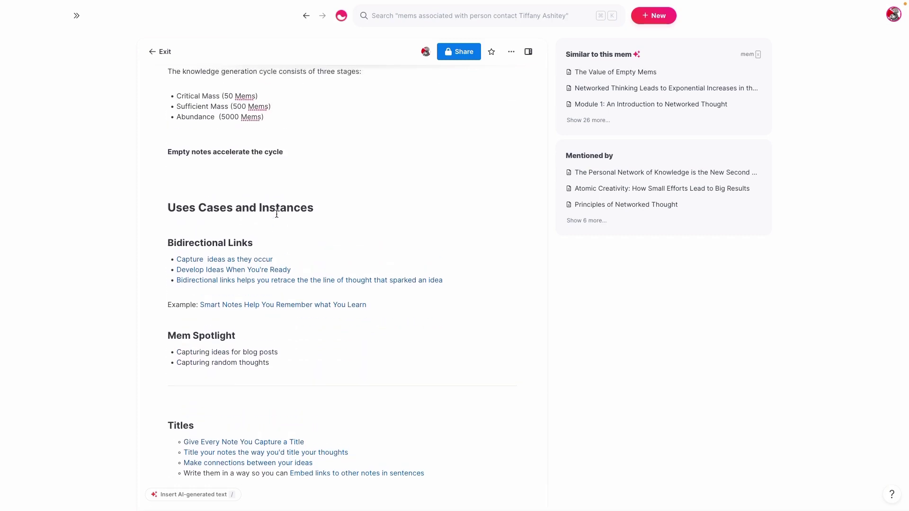
scroll(277, 214, up, 1)
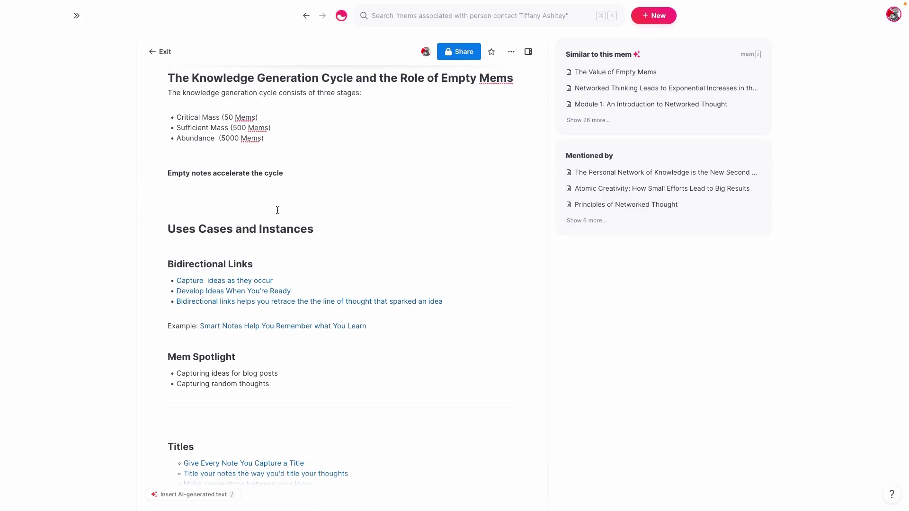
scroll(276, 214, down, 3)
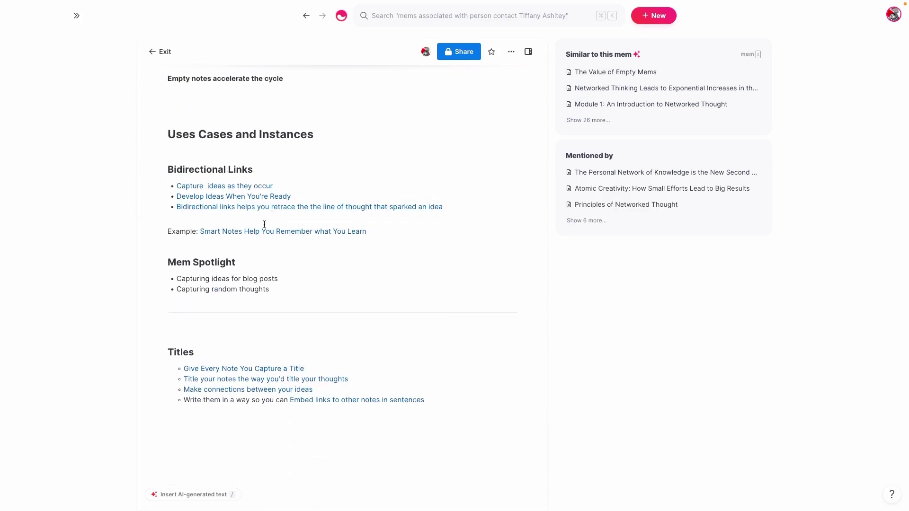
scroll(266, 256, down, 1)
scroll(267, 265, down, 1)
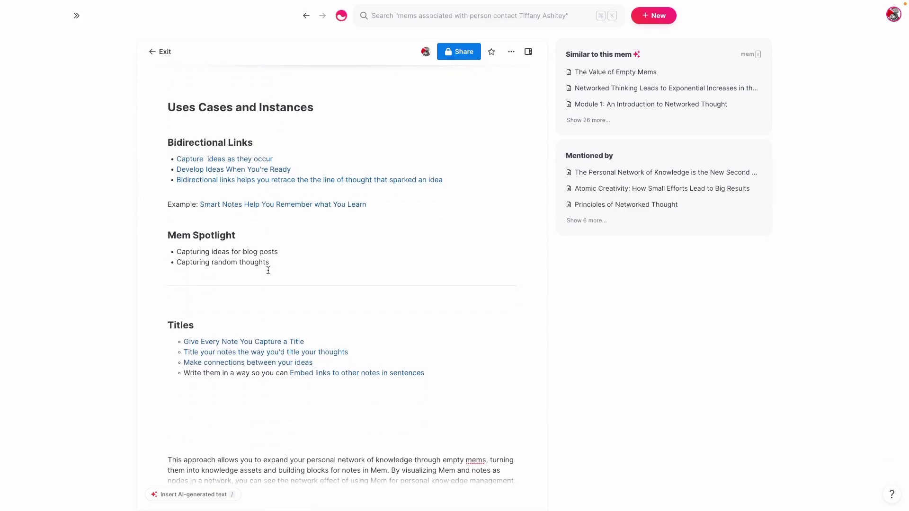
scroll(268, 266, down, 1)
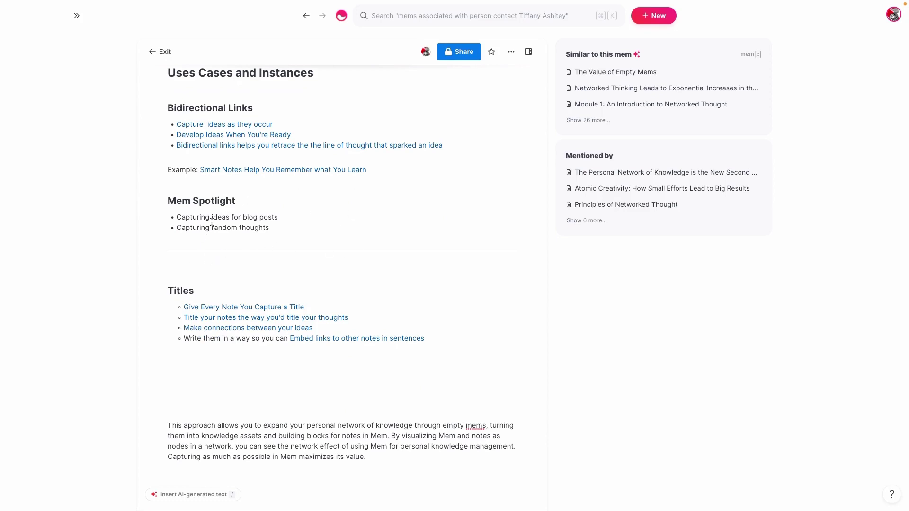
scroll(303, 228, down, 1)
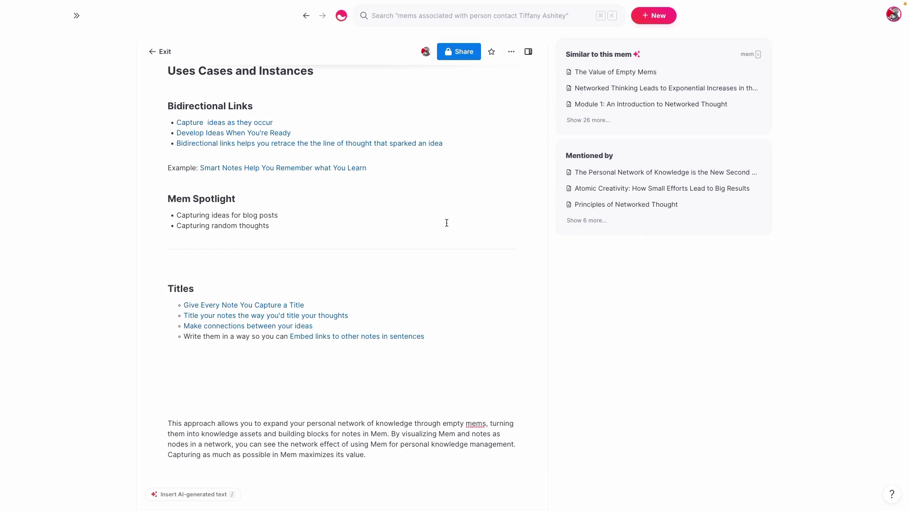
scroll(427, 280, down, 2)
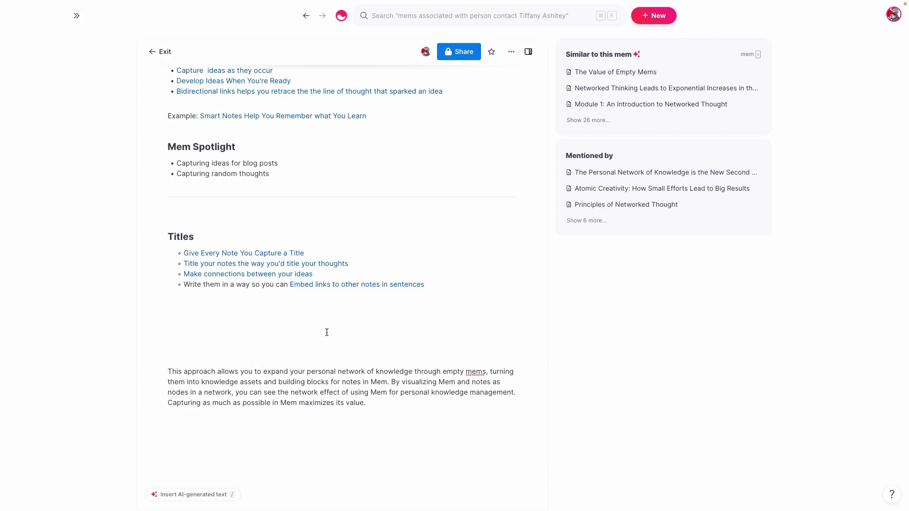
click(288, 306)
scroll(353, 338, up, 2)
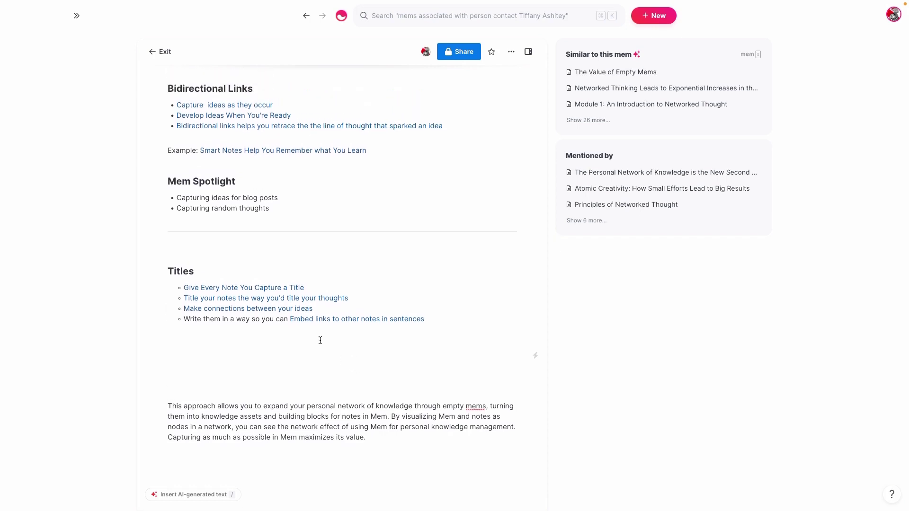